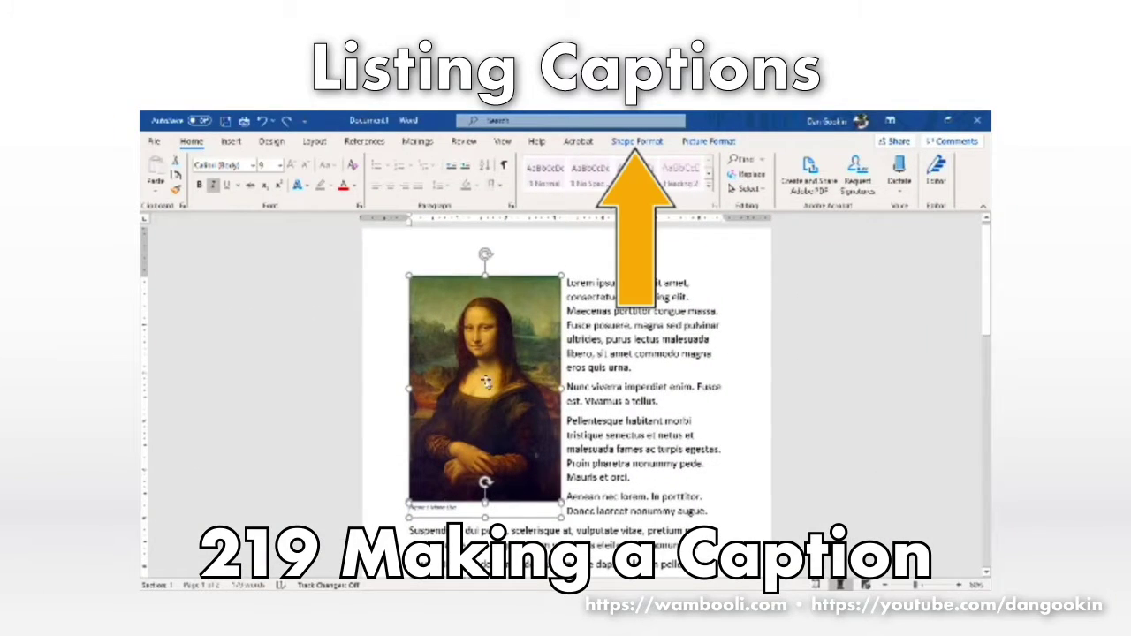
Group the Mona Lisa picture with its 'Figure 1. Mona Lisa' caption
left_click(623, 144)
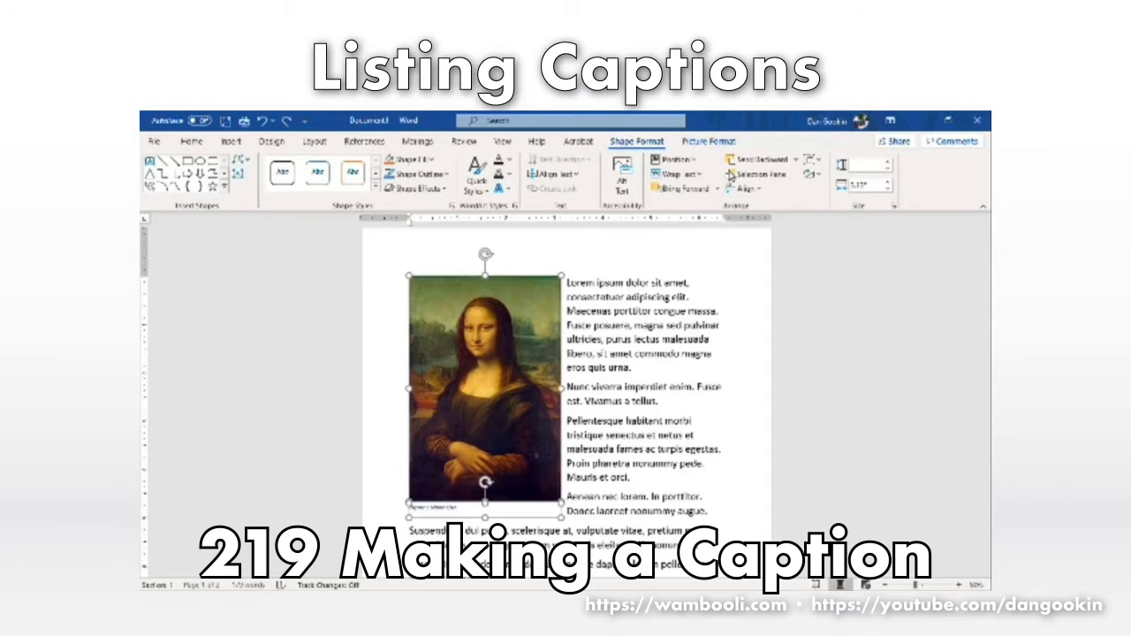
left_click(816, 162)
left_click(835, 172)
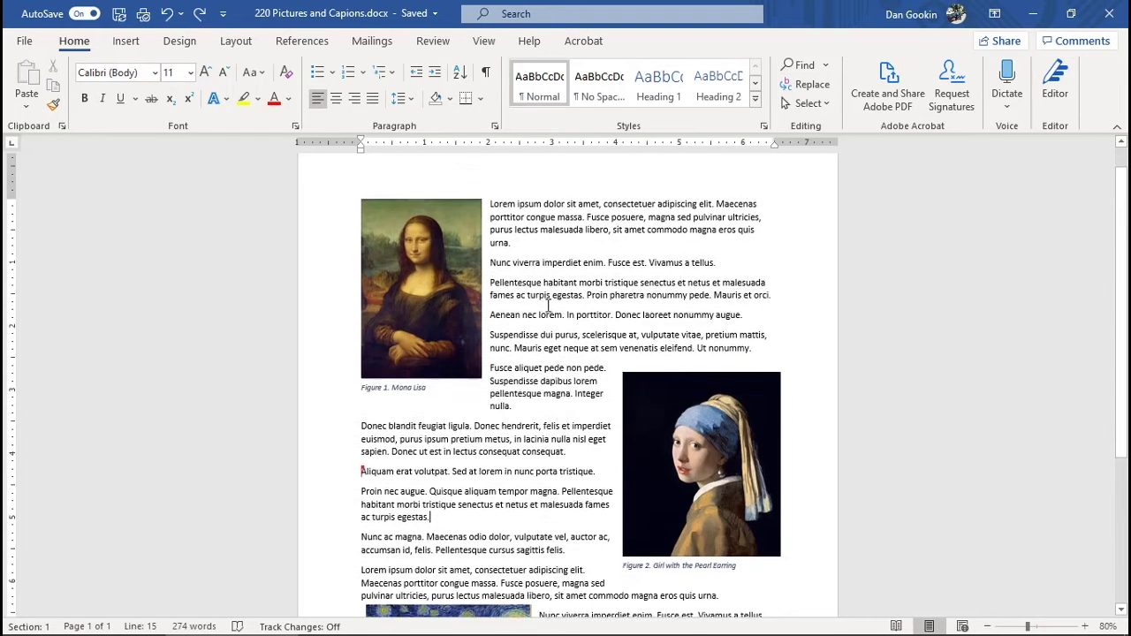
Move the Pearl Earring picture to the top-left and the Mona Lisa lower on the right
scroll(548, 306, "down", 5)
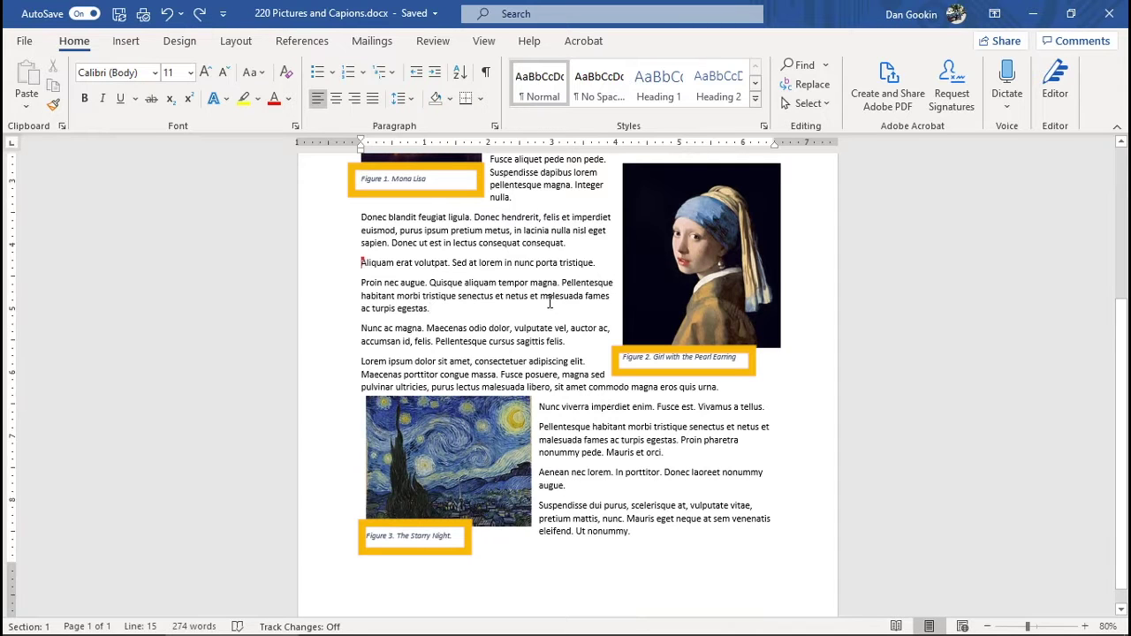
scroll(551, 301, "up", 5)
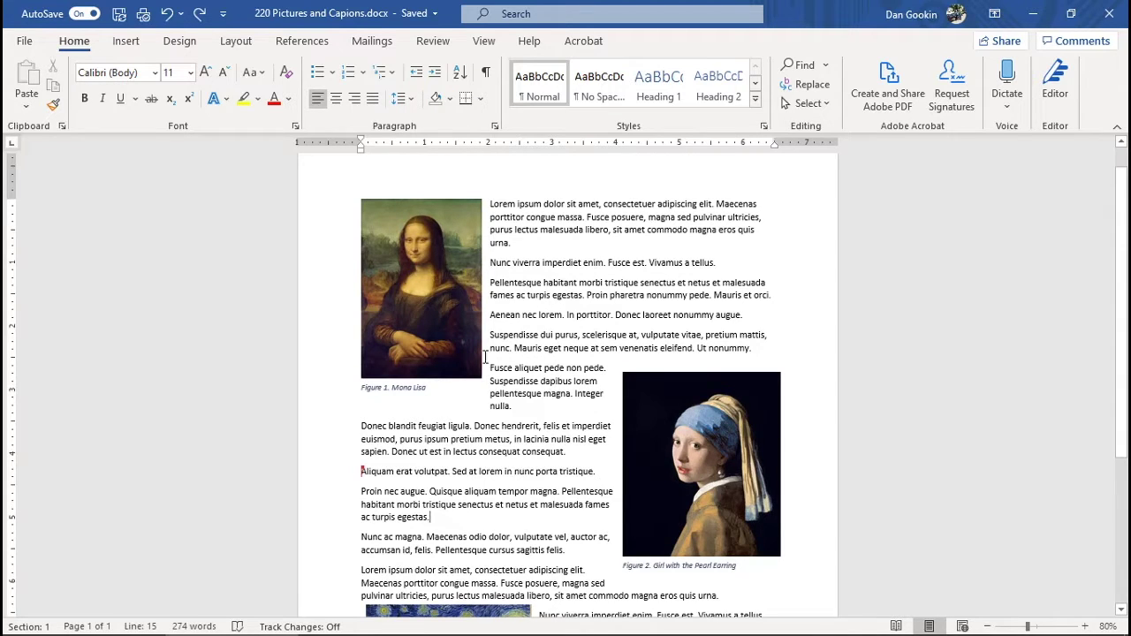
left_click(434, 327)
left_click_drag(434, 327, 446, 511)
left_click_drag(705, 471, 443, 323)
left_click_drag(496, 507, 728, 505)
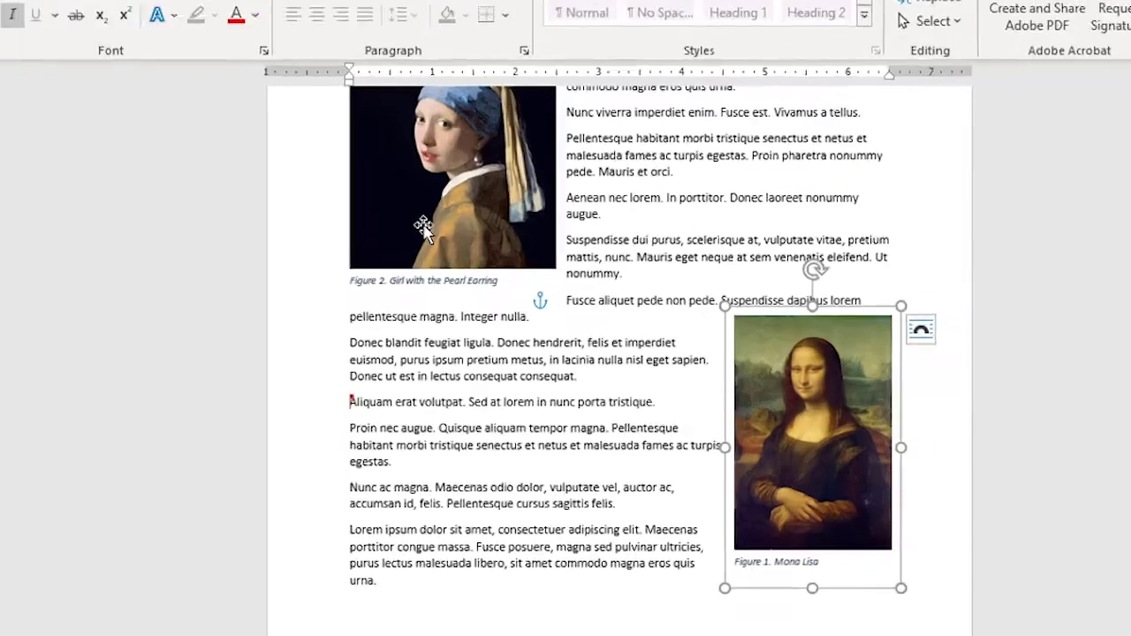
Update the Pearl Earring caption's number field so it reads Figure 1
left_click(418, 259)
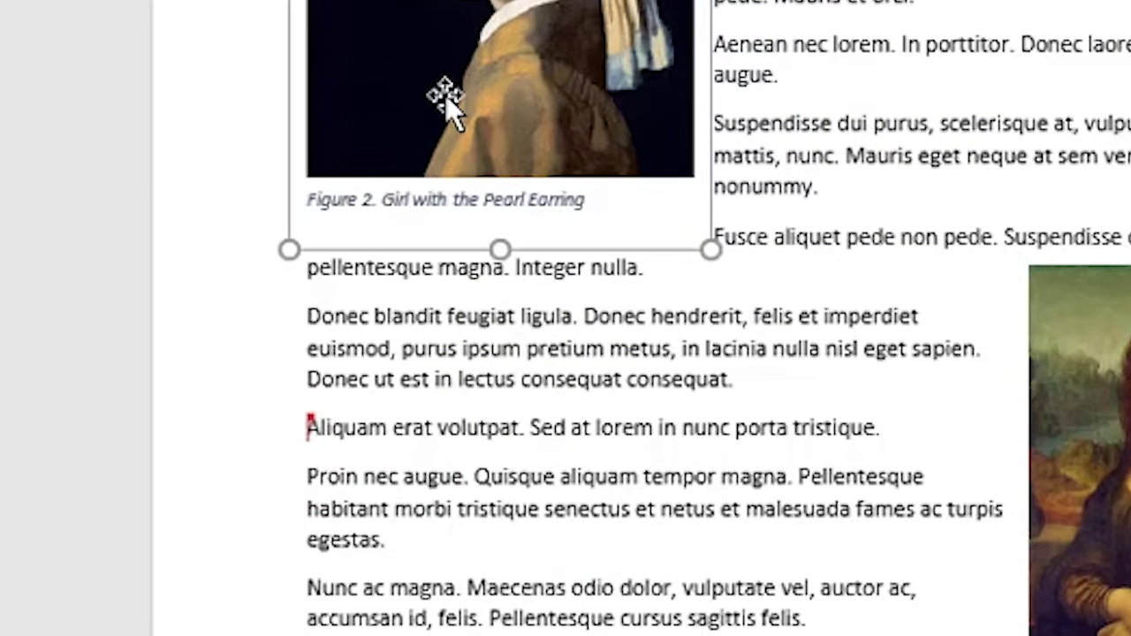
left_click(394, 199)
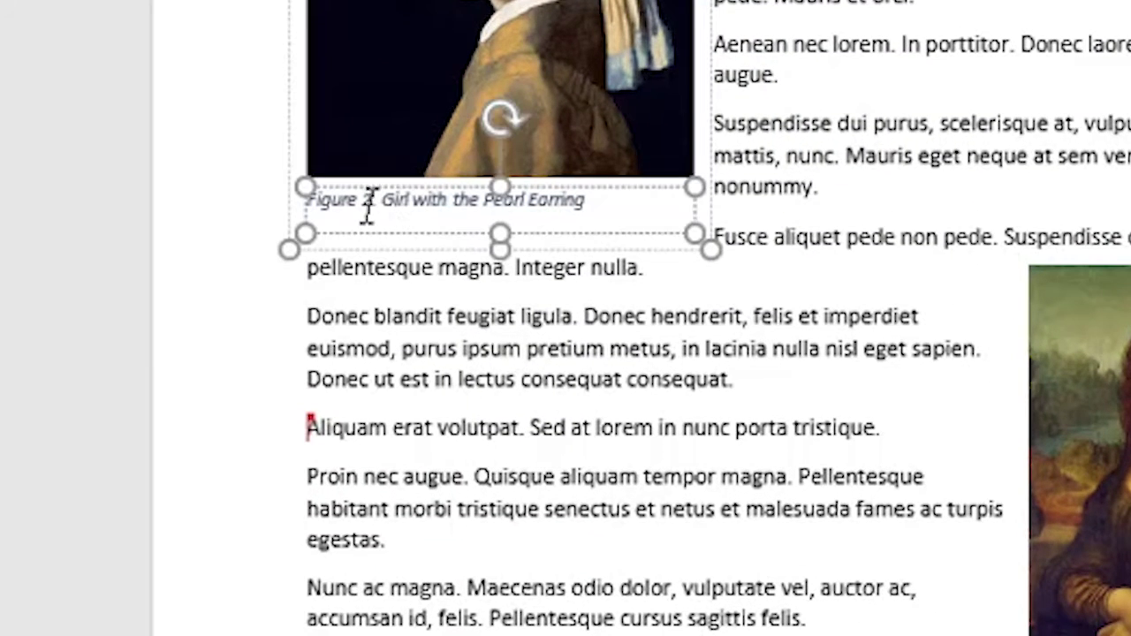
left_click(366, 200)
double_click(366, 201)
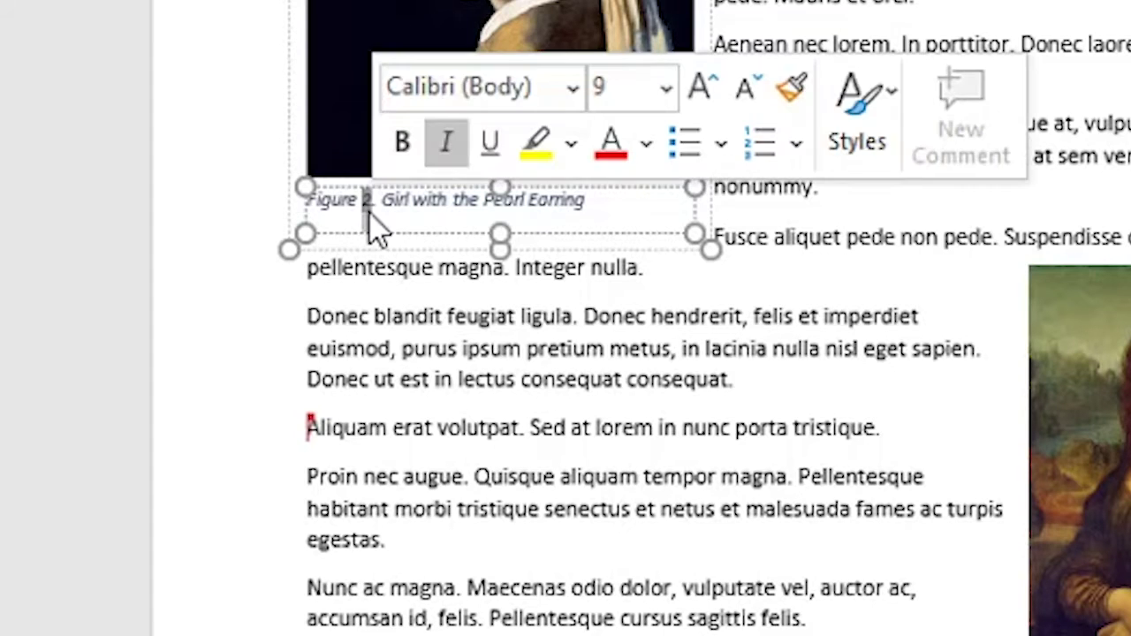
right_click(366, 205)
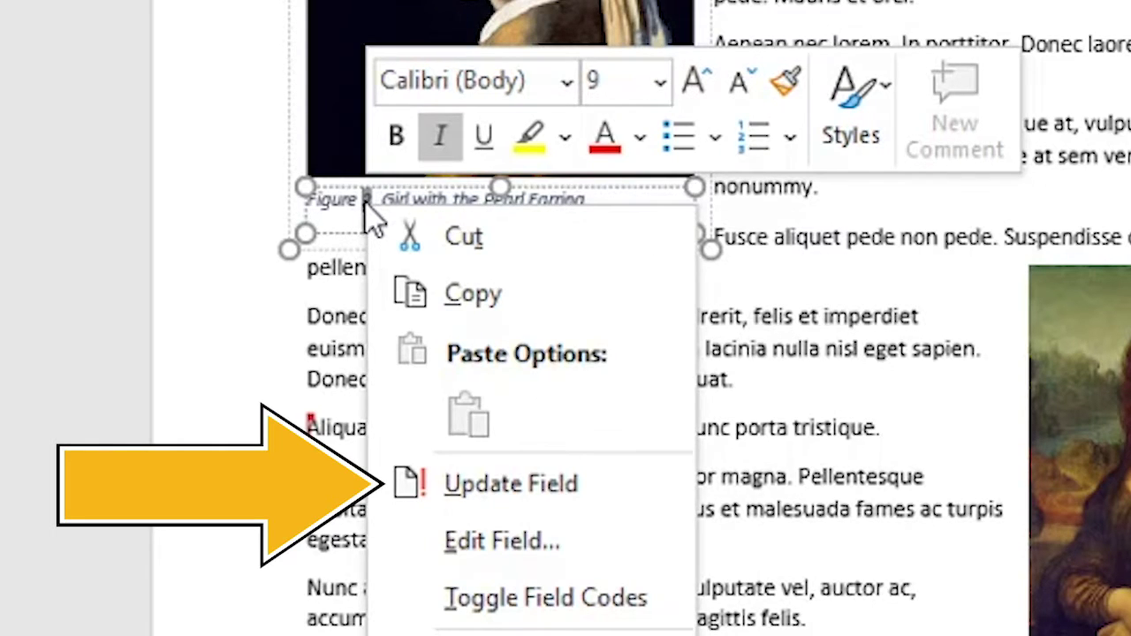
left_click(540, 495)
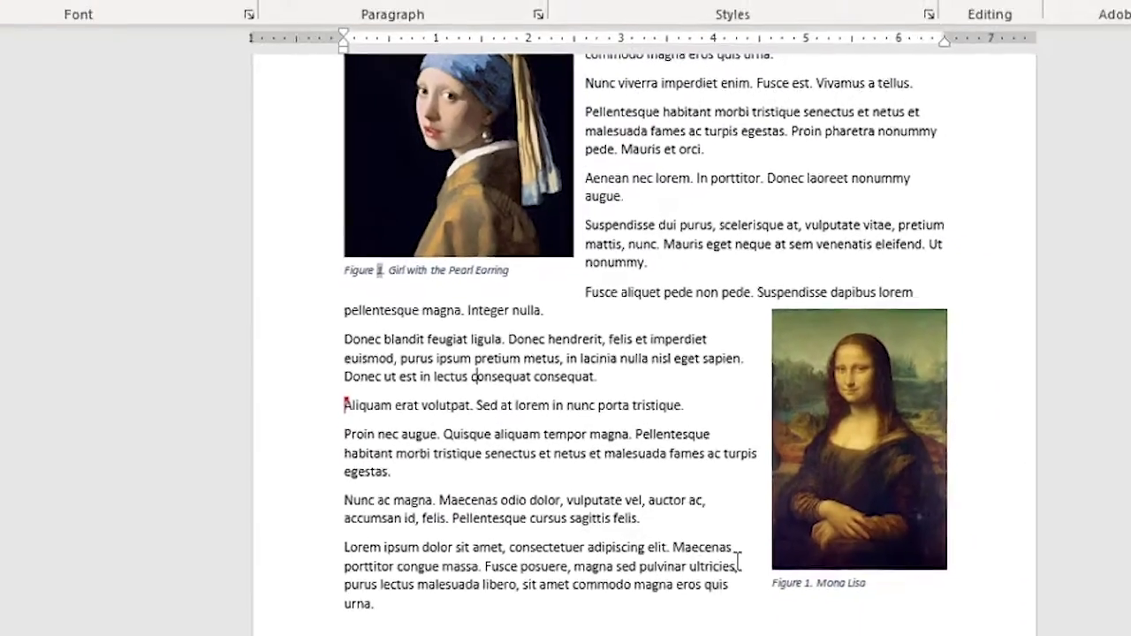
Update the Mona Lisa caption's number field so it reads Figure 2
left_click(807, 583)
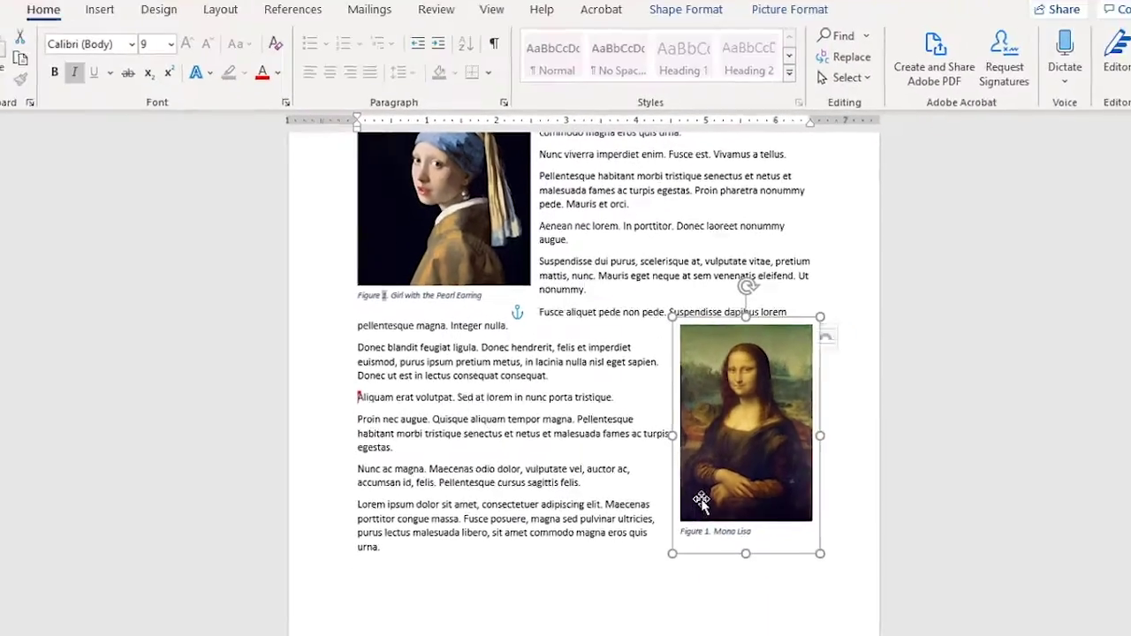
left_click(680, 520)
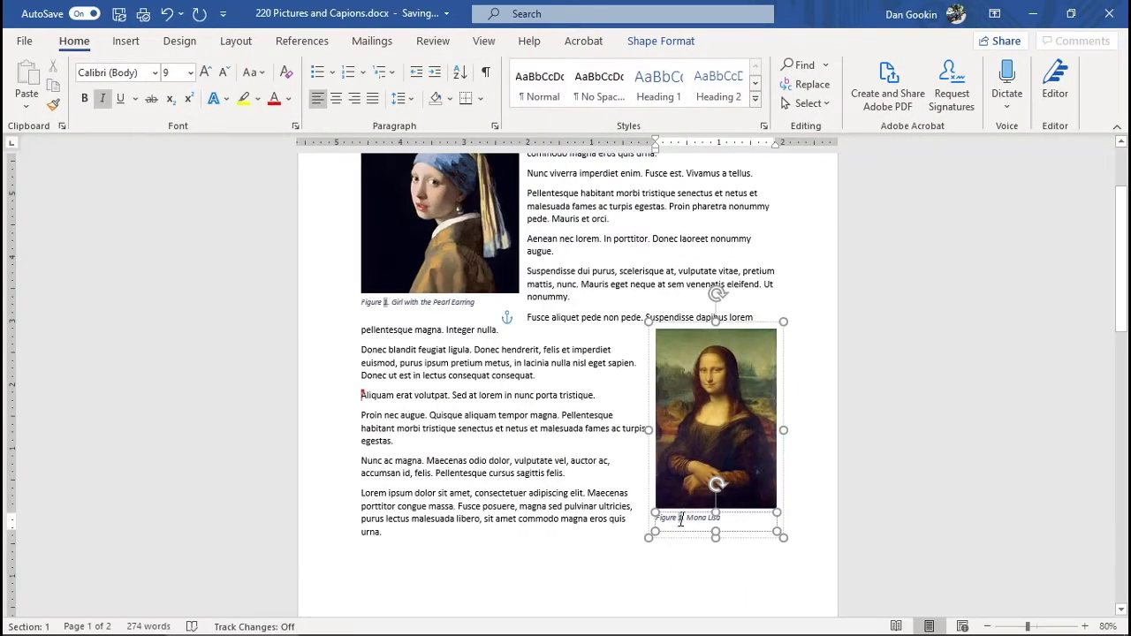
right_click(680, 520)
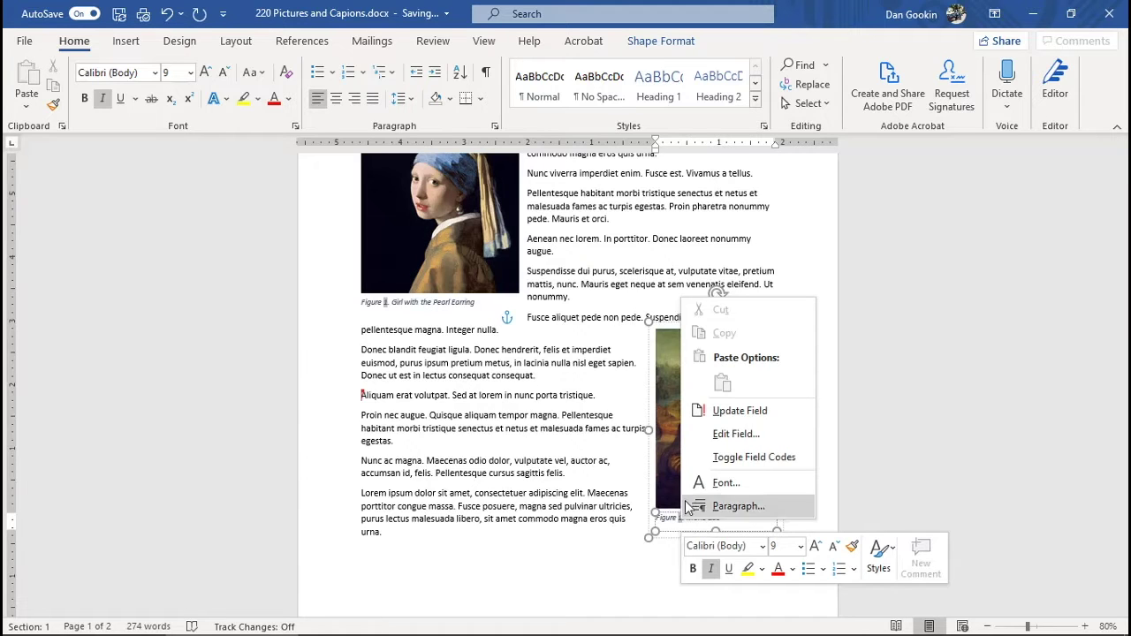
left_click(694, 415)
left_click(550, 429)
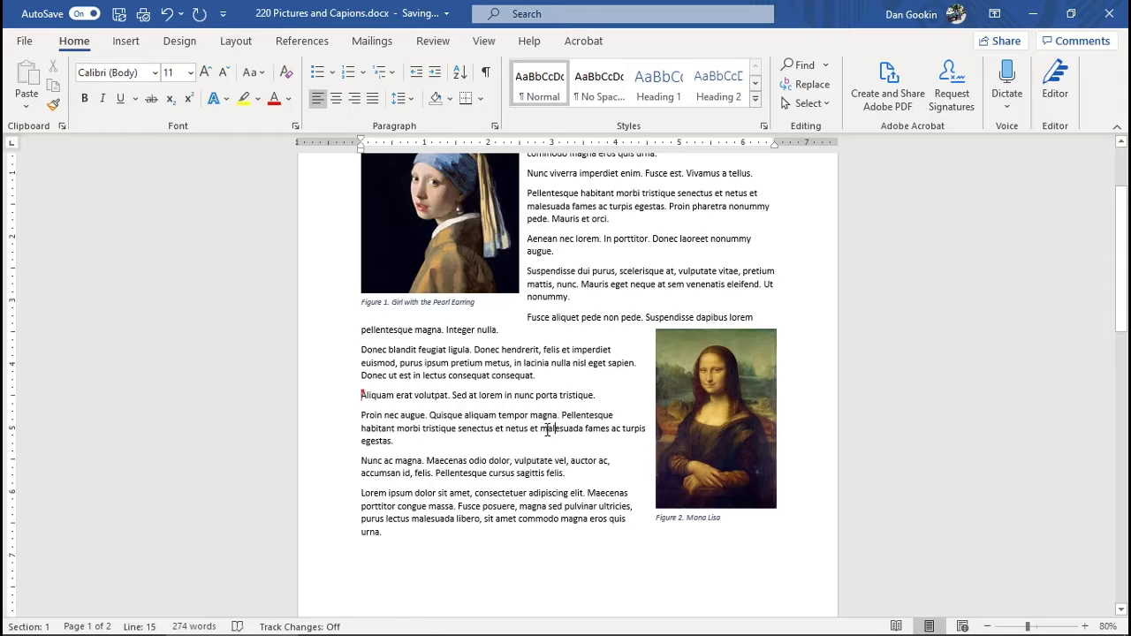
scroll(551, 429, "up", 3)
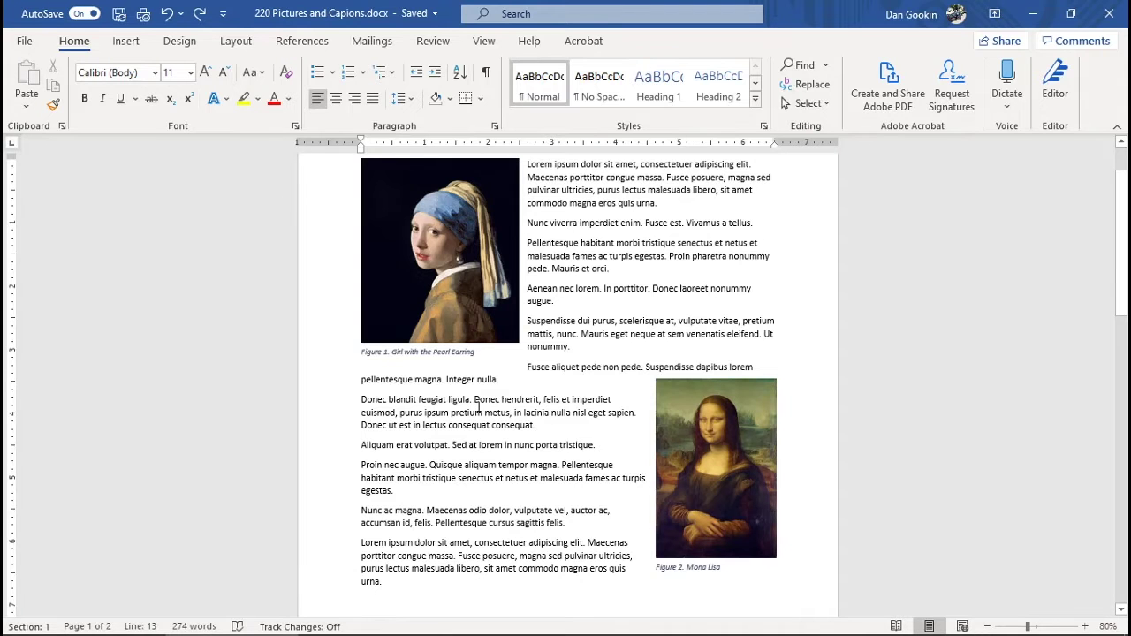
Type 'Refer to the image nearby,' at the start of the Aliquam paragraph
left_click(608, 334)
left_click(363, 445)
type("Refer to the im")
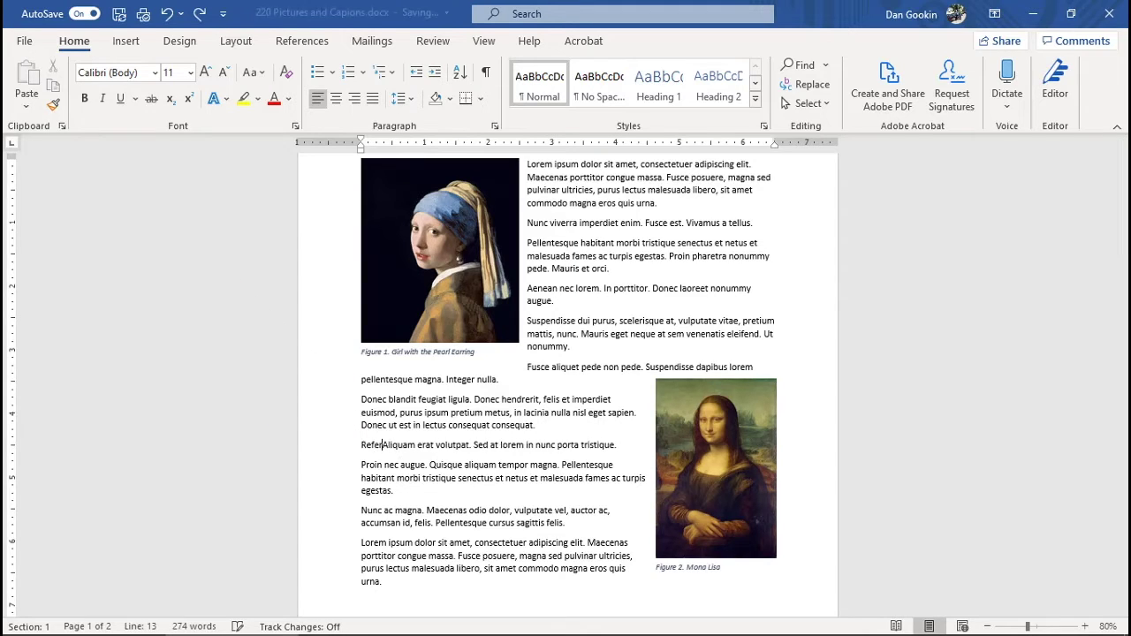
type("a")
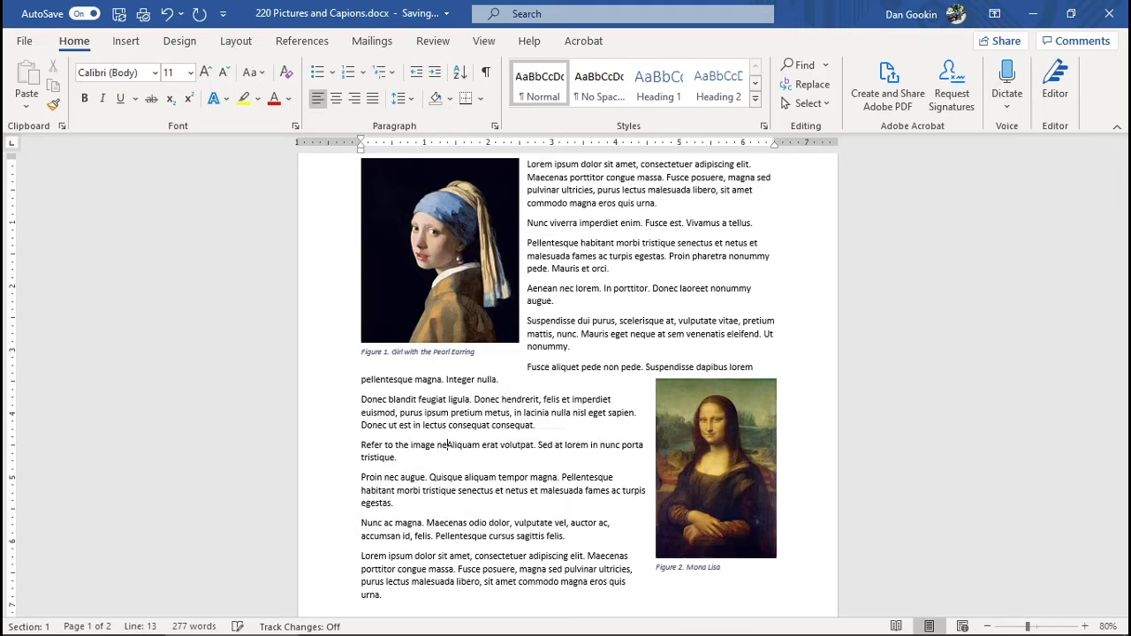
type("ge nearby,")
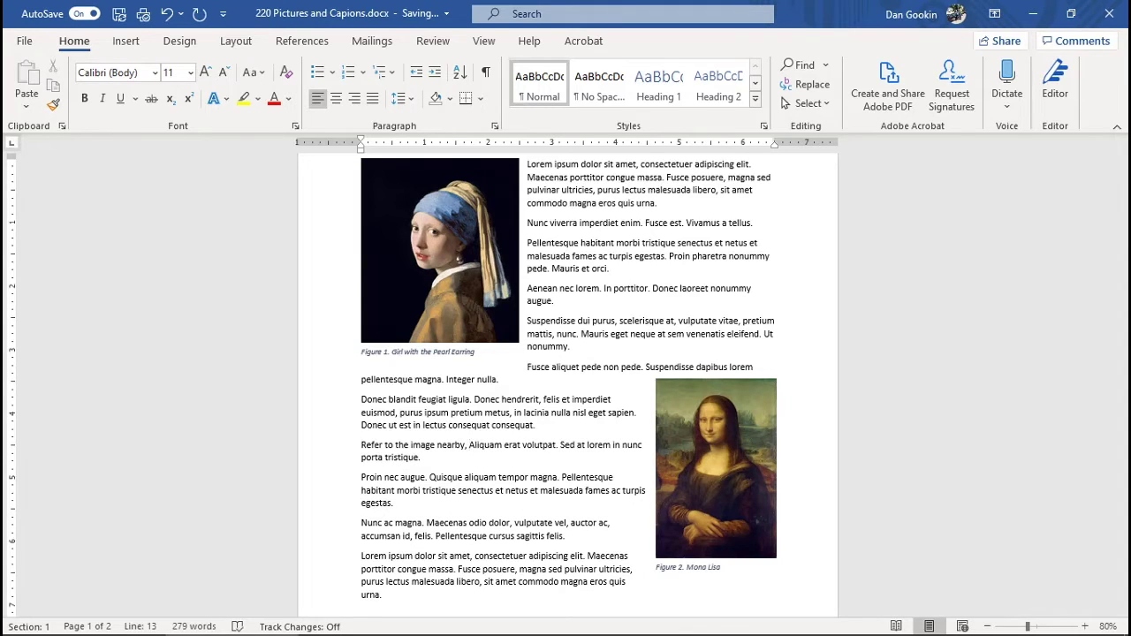
Insert a Figure cross-reference to 'Figure 2. Mona Lisa', followed by a period
left_click(301, 42)
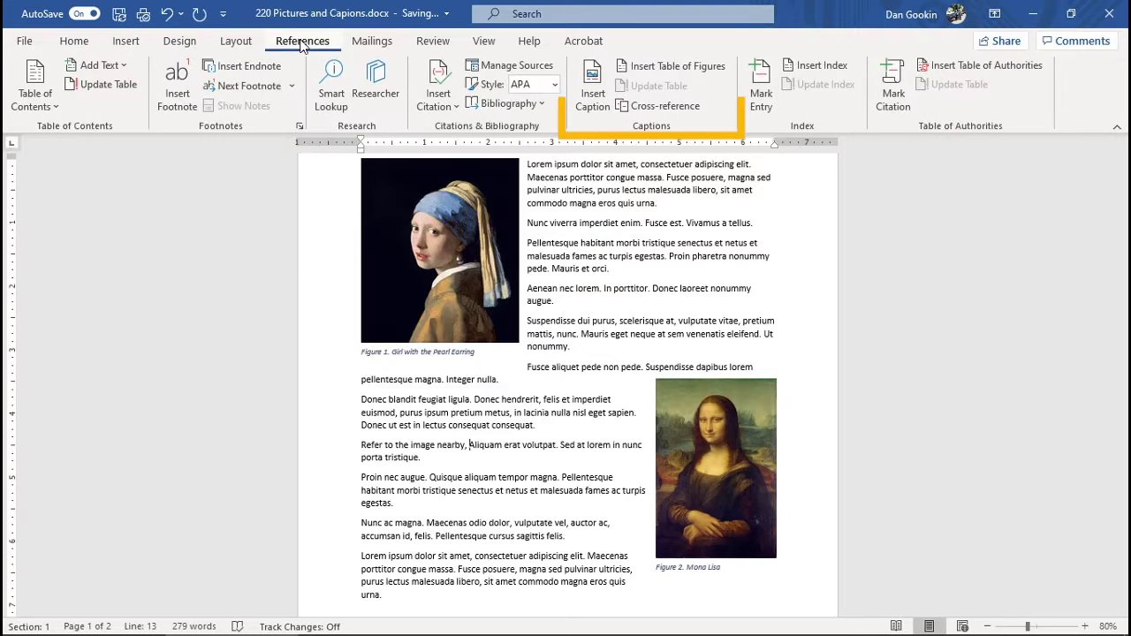
left_click(665, 108)
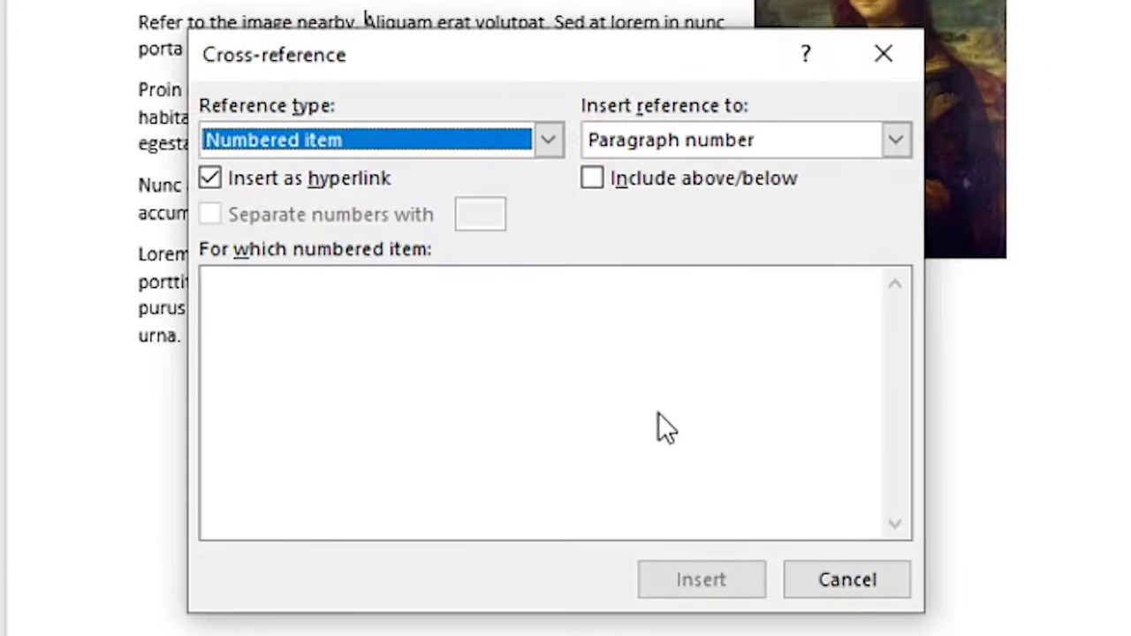
left_click(548, 139)
scroll(335, 261, "down", 2)
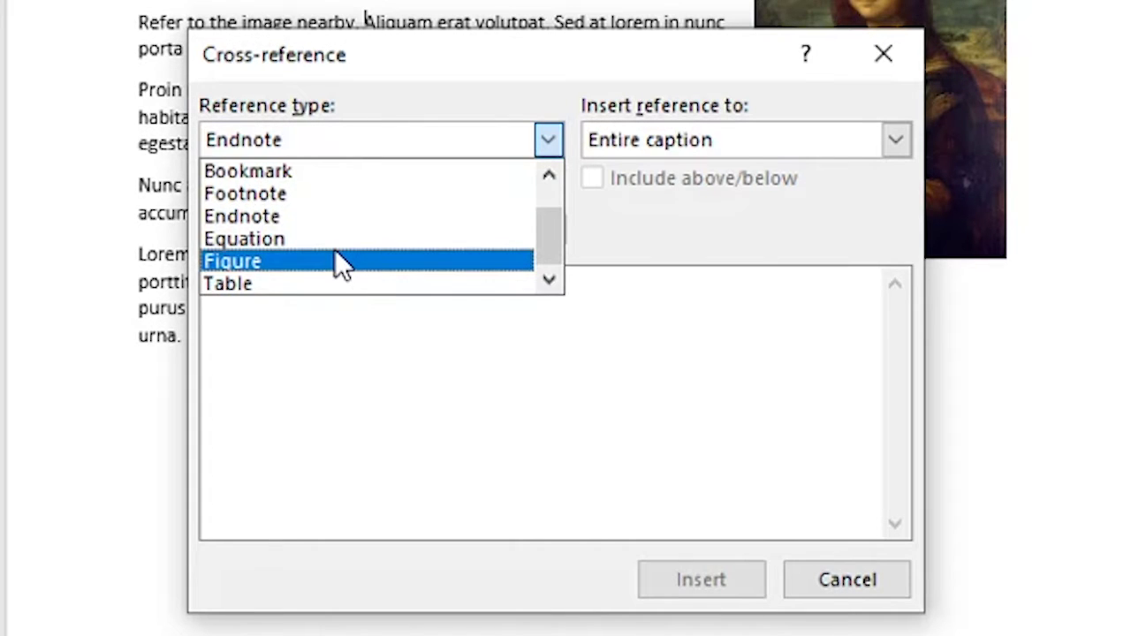
left_click(335, 253)
left_click(338, 276)
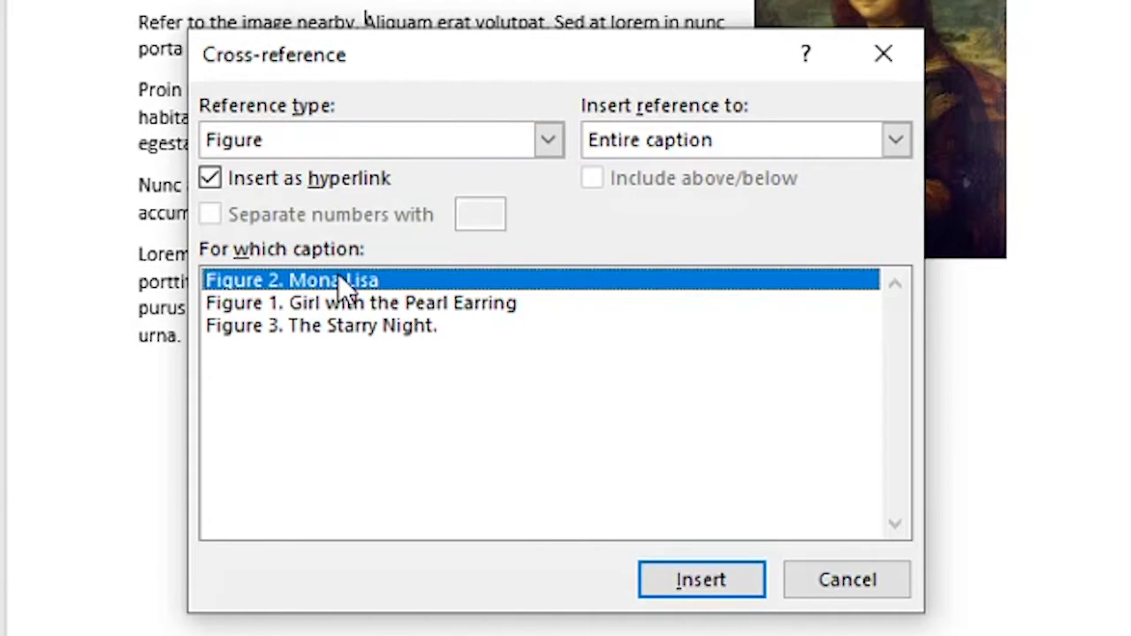
left_click(685, 575)
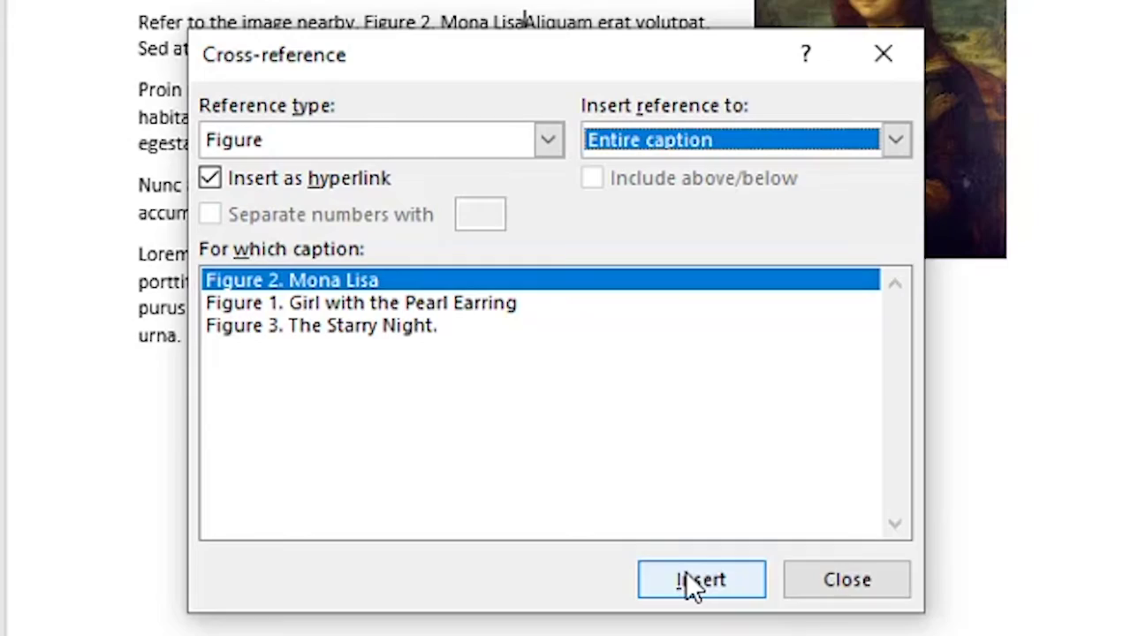
left_click(818, 580)
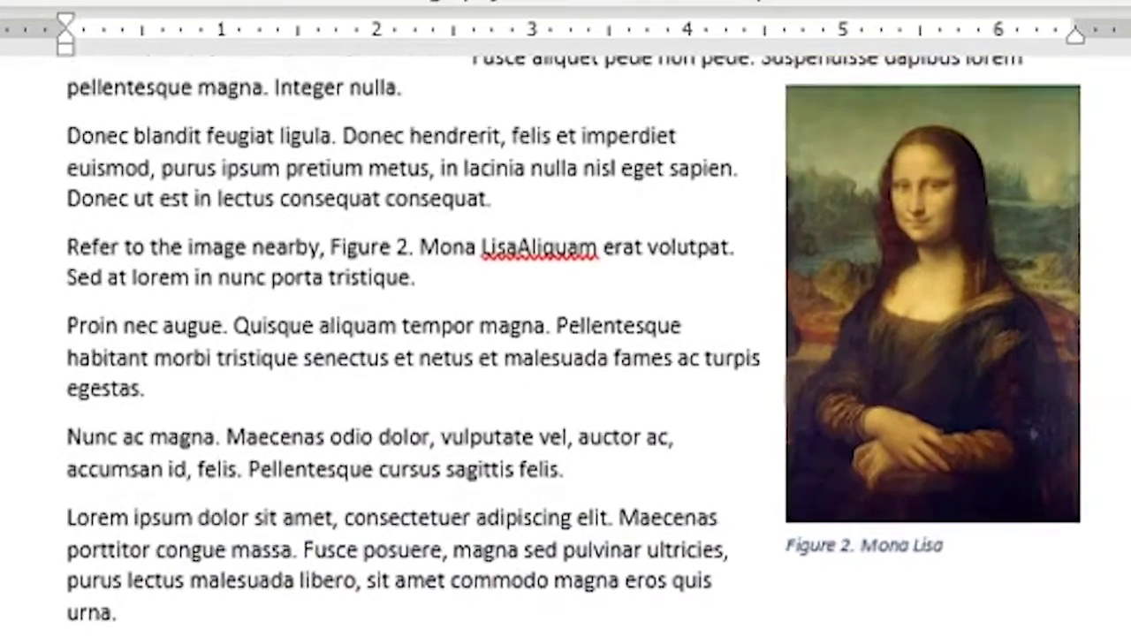
type(".")
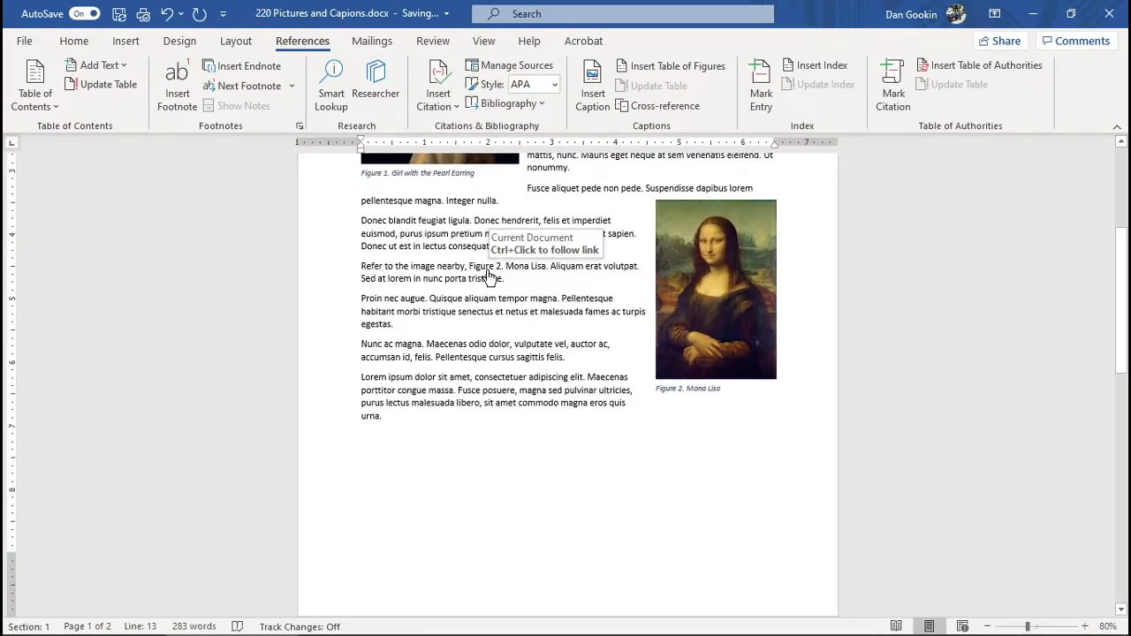
Follow the cross-reference and anchor the Mona Lisa to the referencing paragraph
left_click(487, 275, "ctrl")
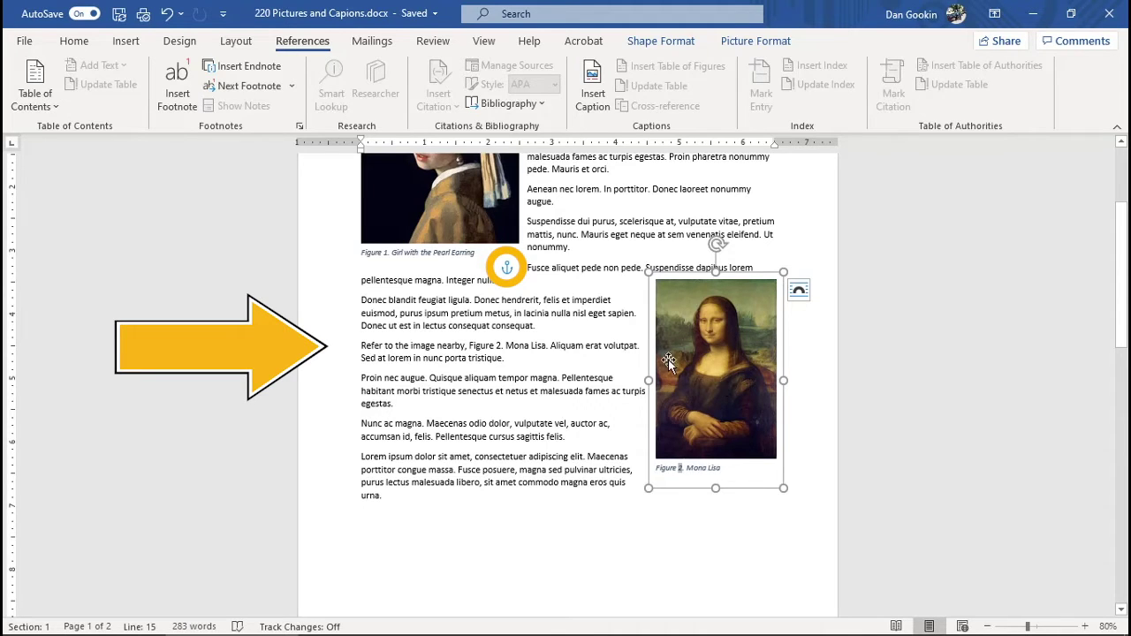
left_click_drag(506, 270, 373, 348)
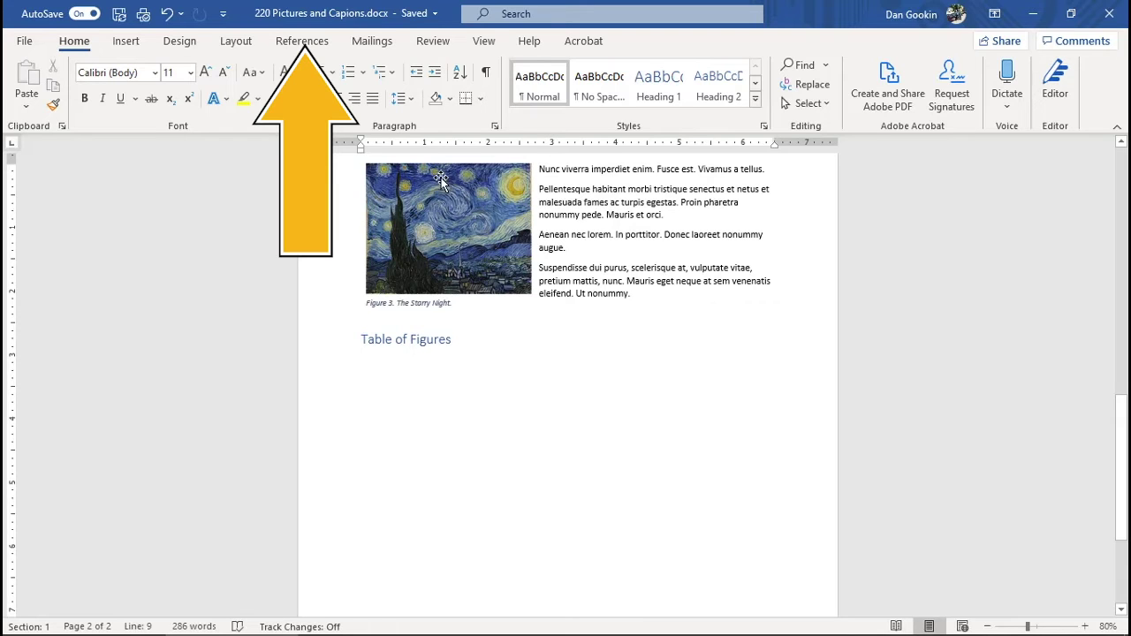
Insert a Table of Figures using the Figure caption label
left_click(308, 43)
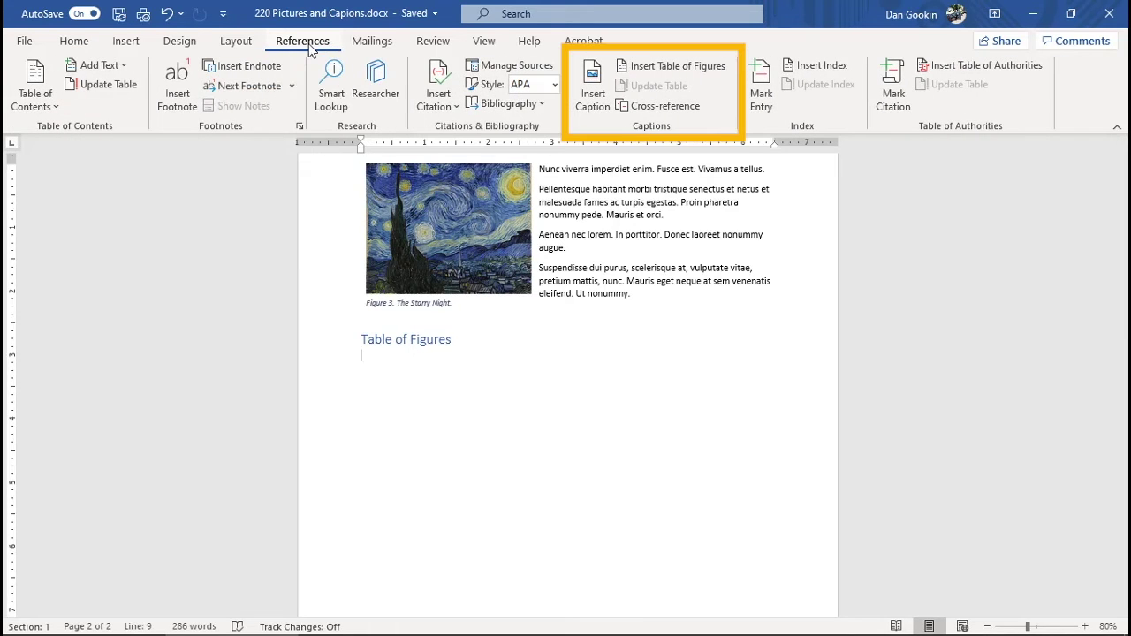
left_click(685, 65)
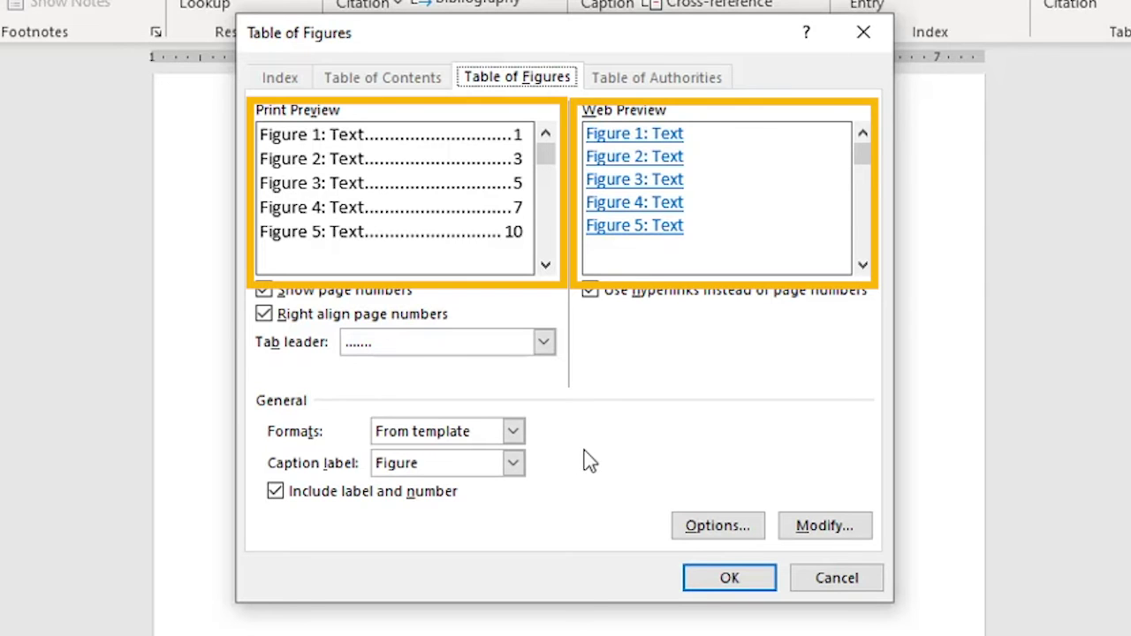
left_click(726, 578)
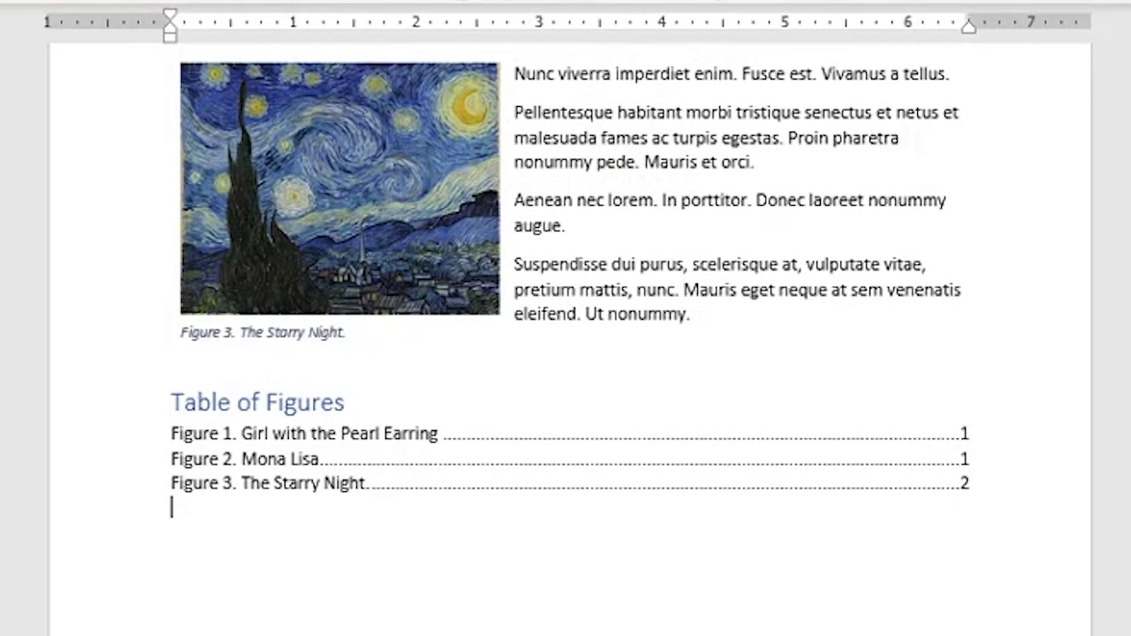